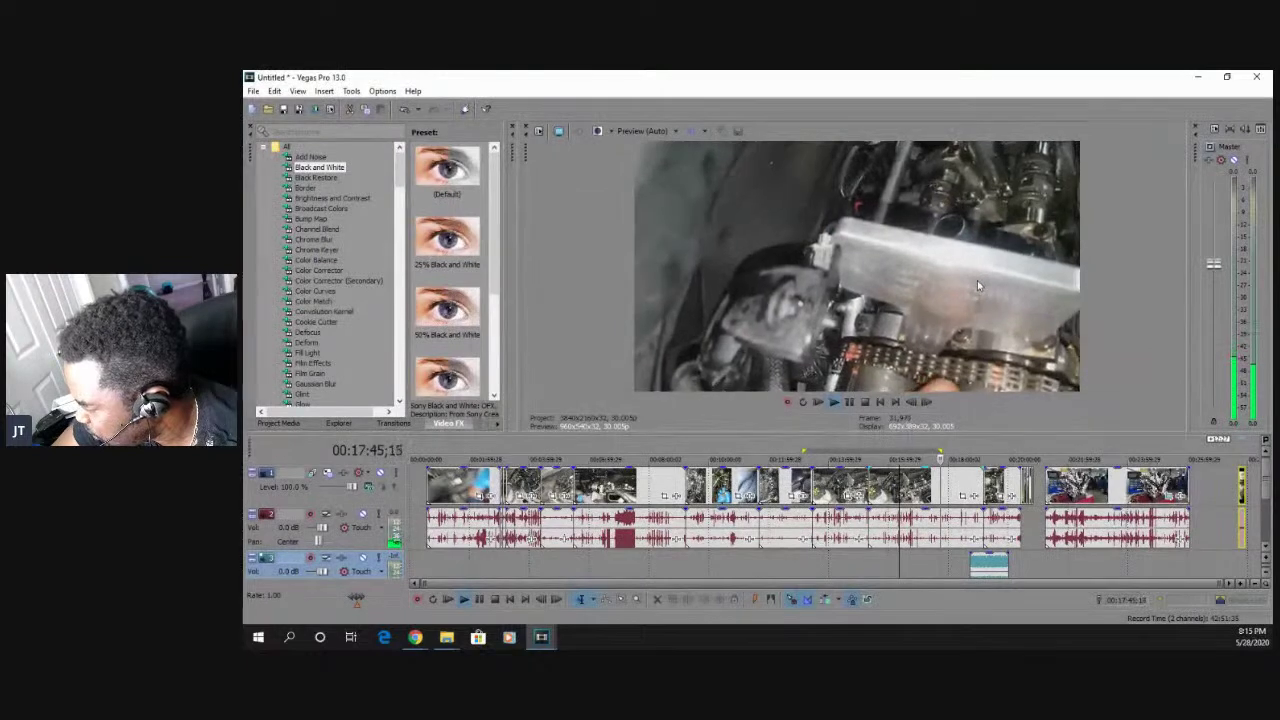
Play back the clip near 18:39, and skim the engine-stand clip from about 24:01 for a spot that needs reframing.
left_click(952, 444)
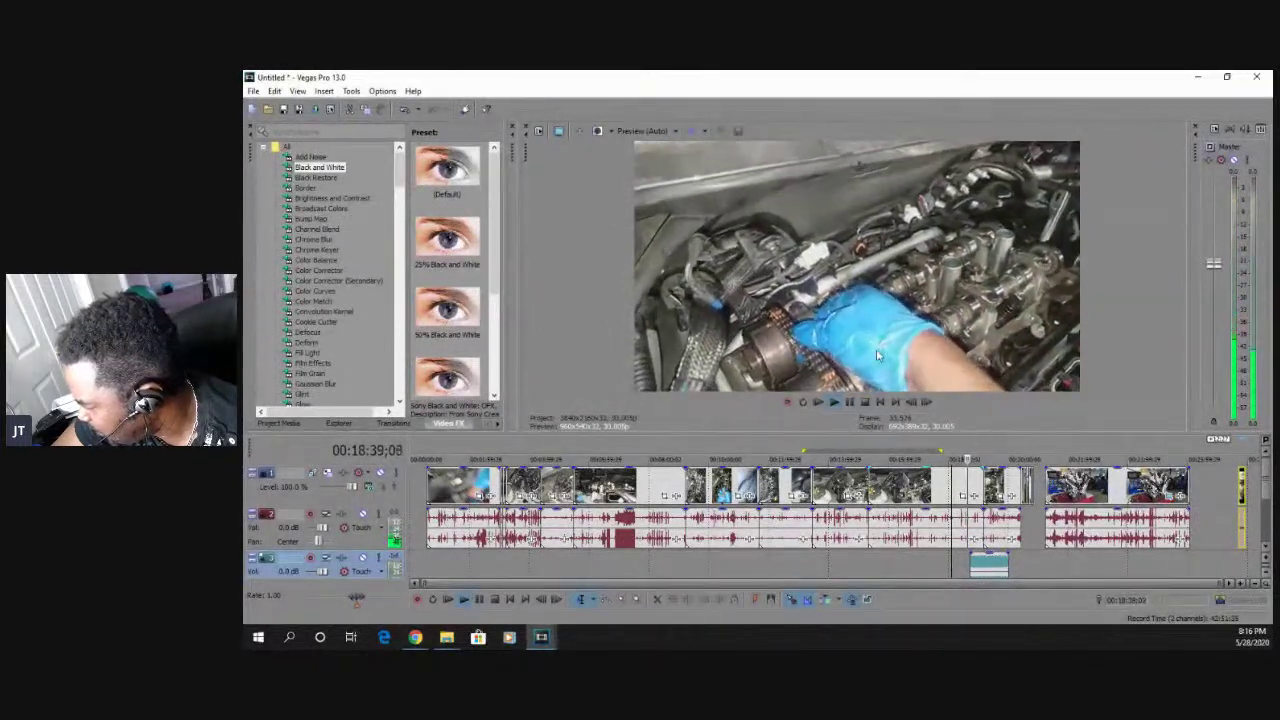
left_click(849, 402)
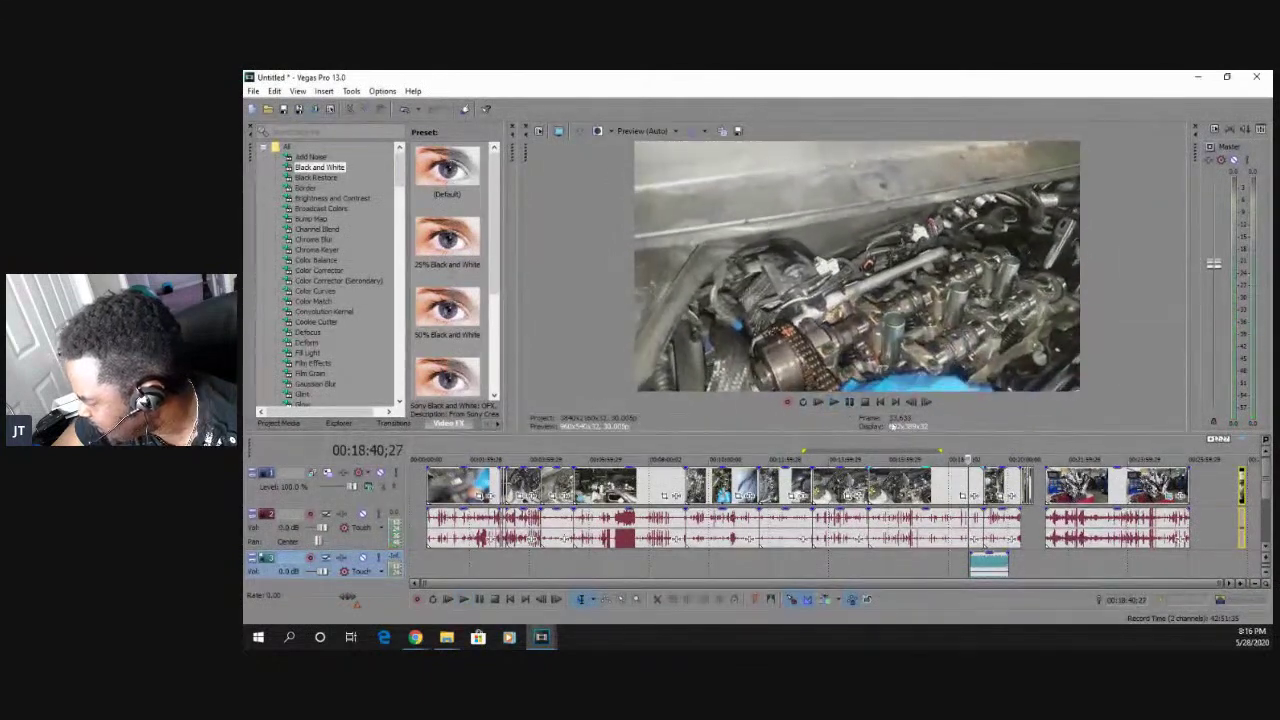
left_click(1126, 448)
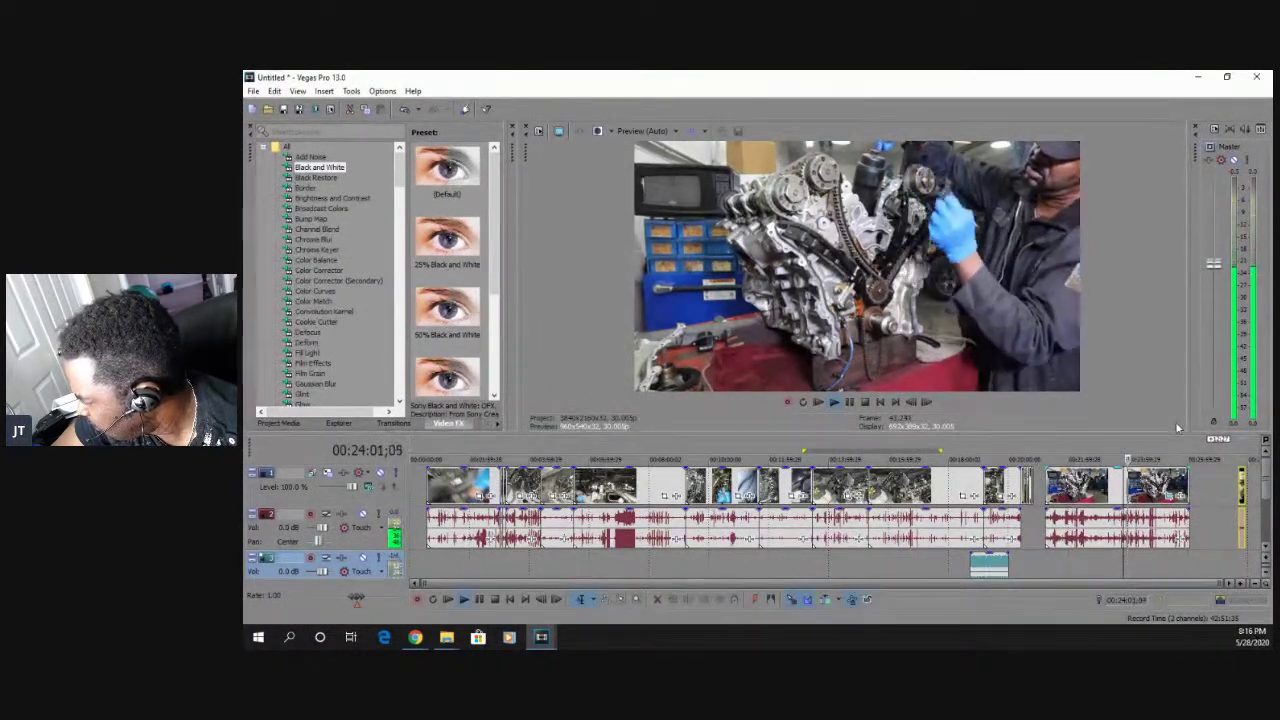
left_click(1148, 447)
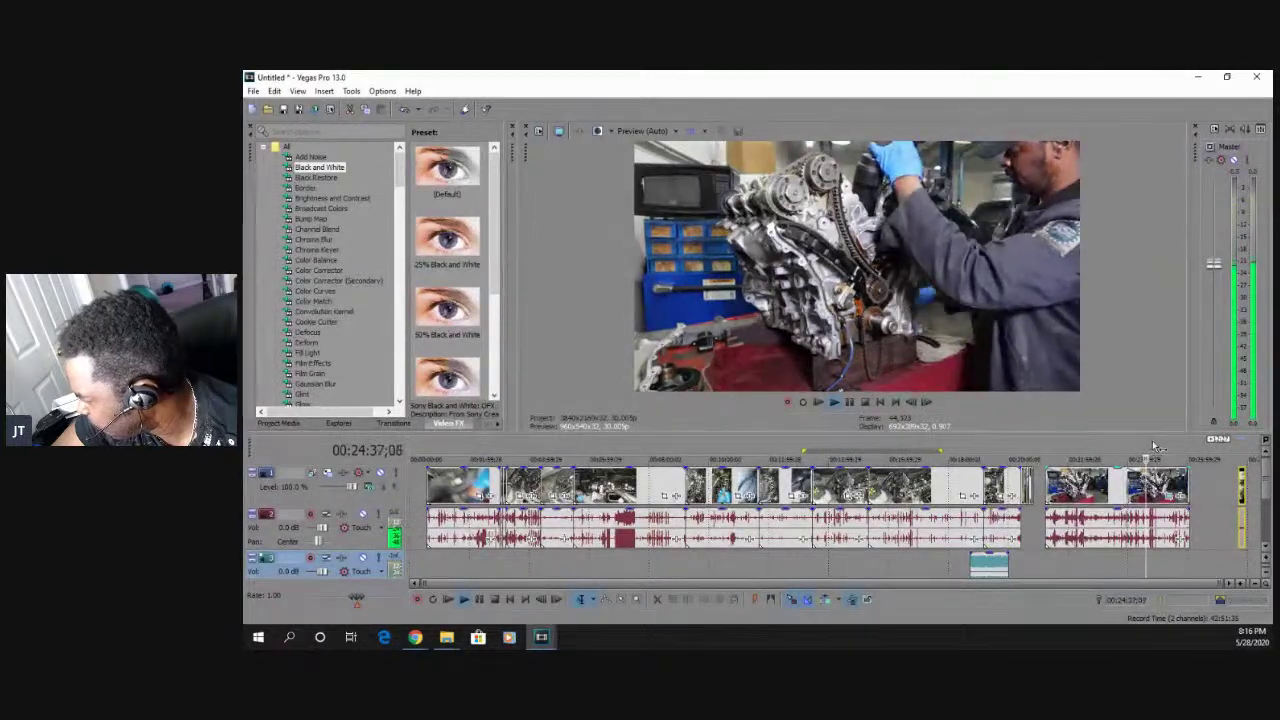
left_click(1153, 447)
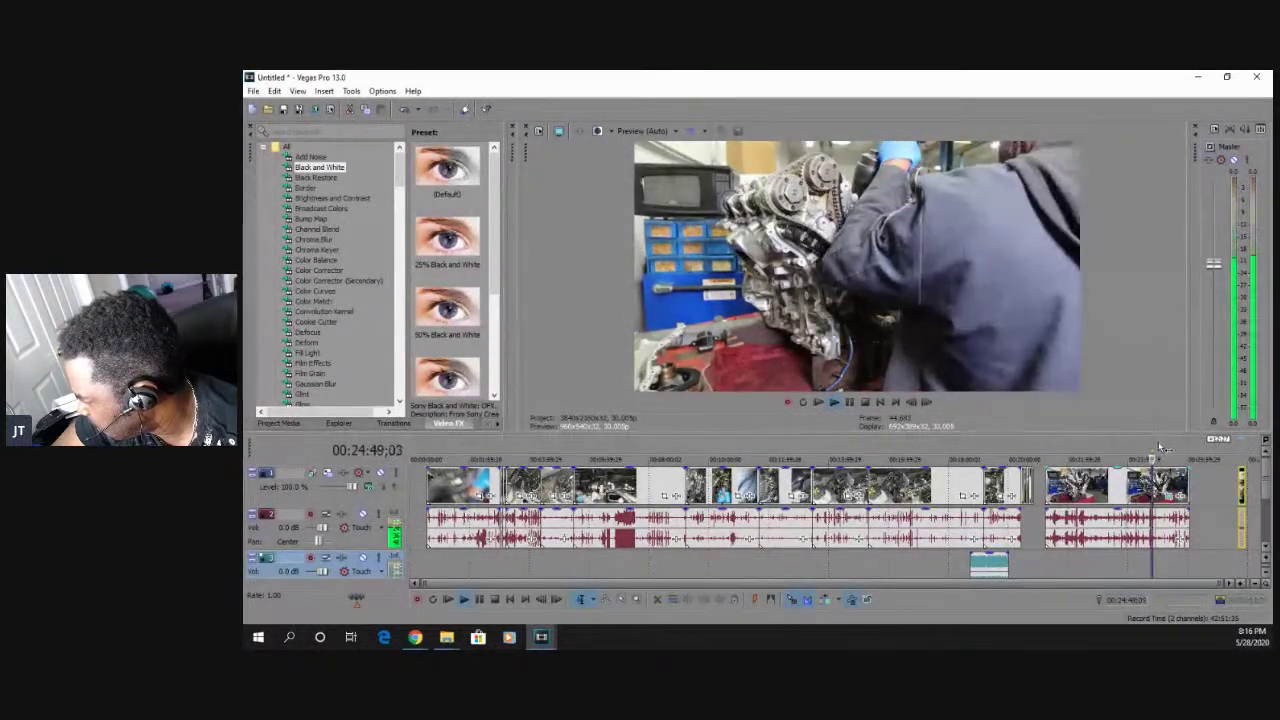
left_click(1160, 447)
left_click(1165, 447)
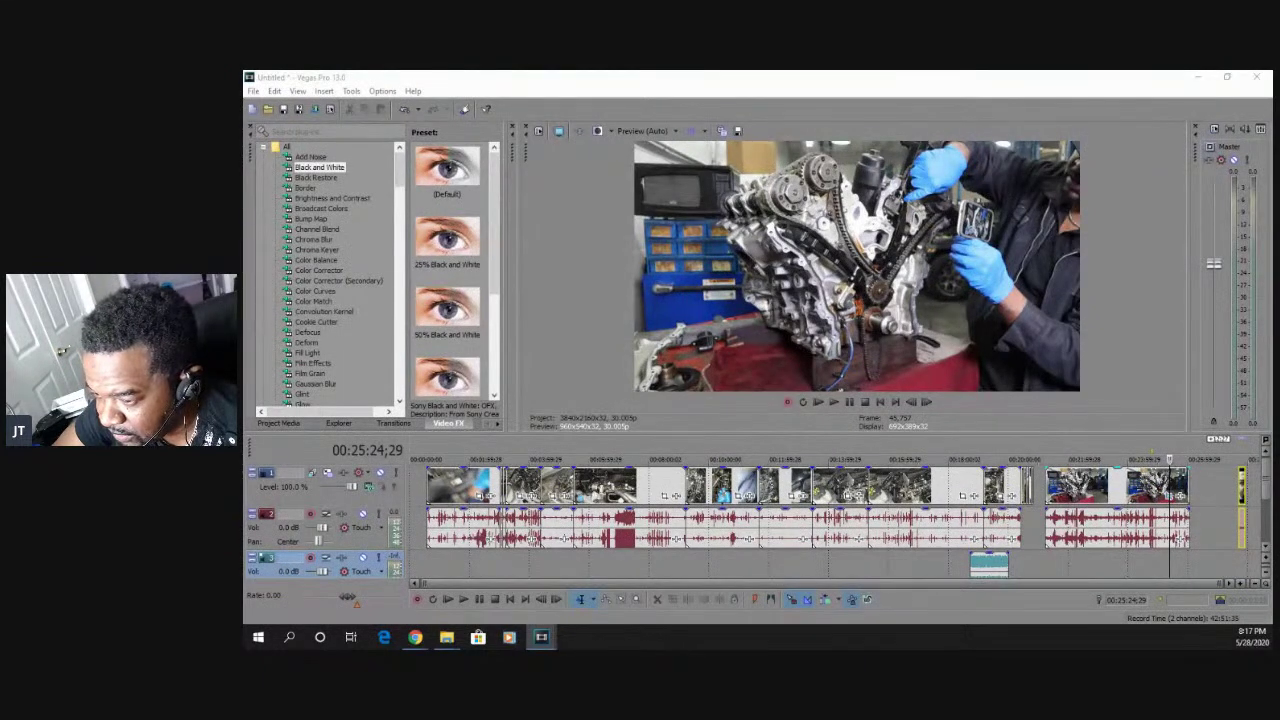
Crop event MVI_7718 at project time 25:24;29 to about 869 by 489, centred on the gloved hands and upper timing chain.
left_click_drag(405, 131, 383, 154)
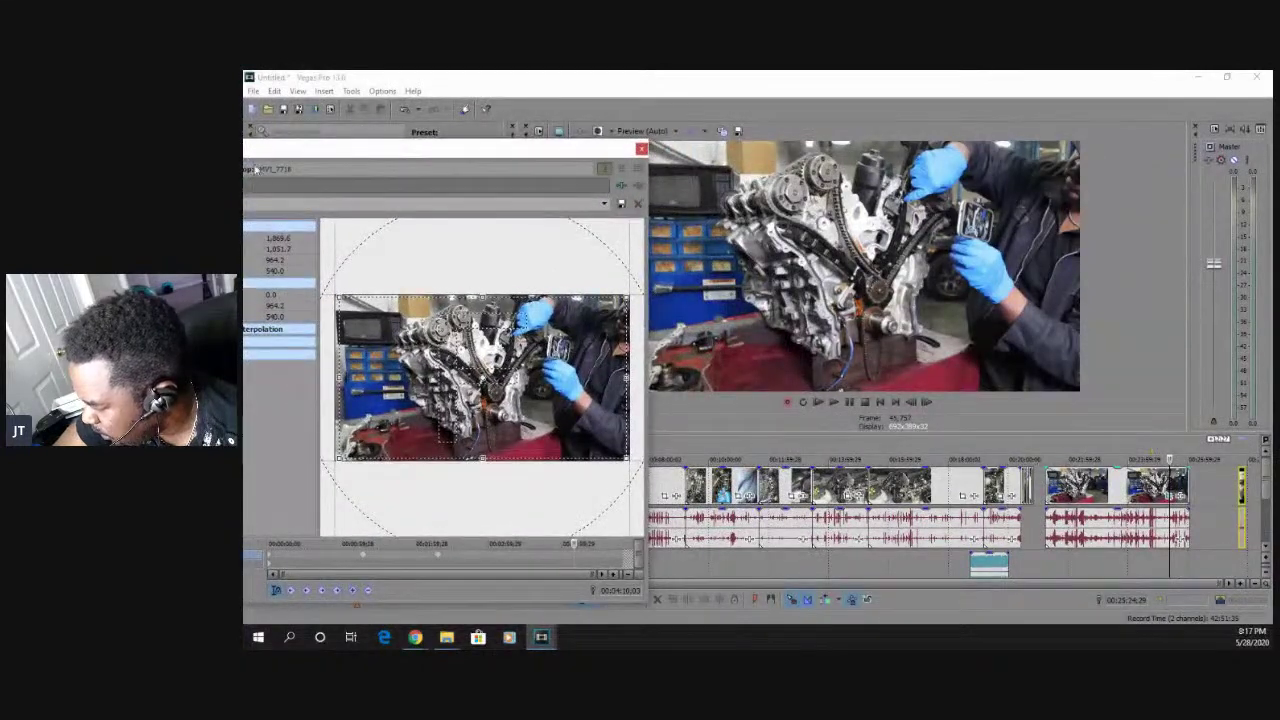
left_click_drag(266, 157, 308, 127)
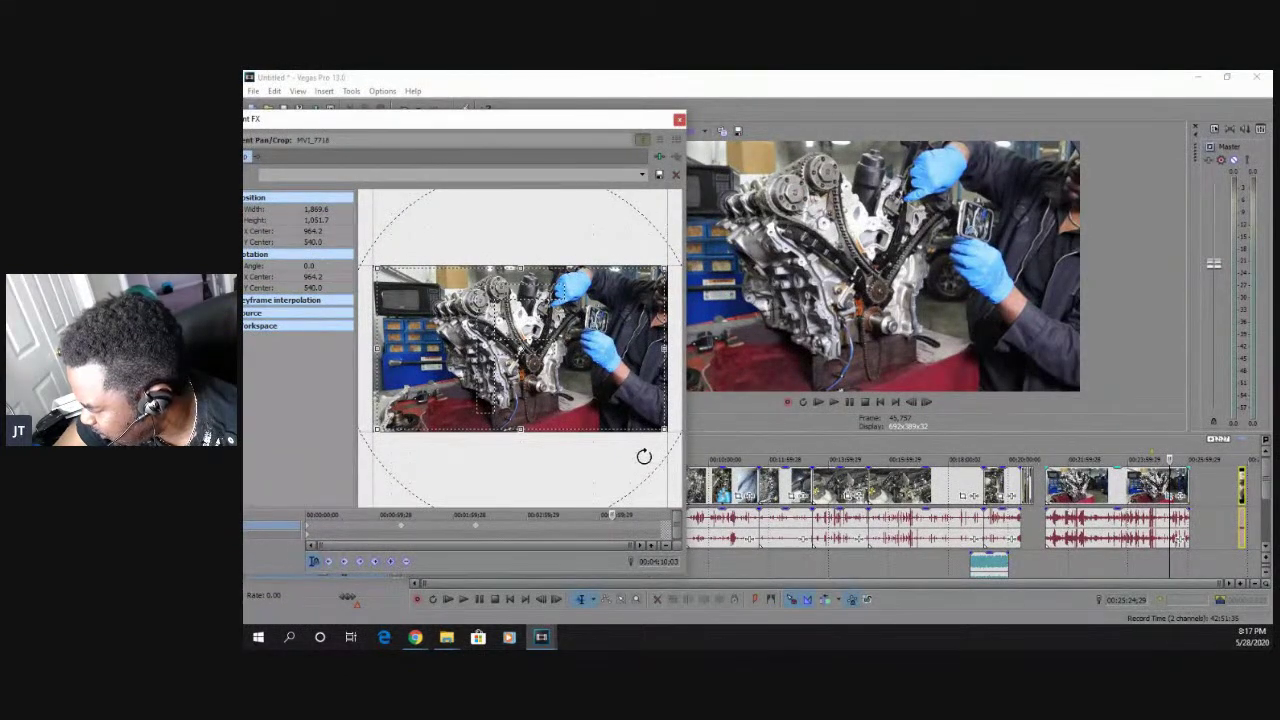
left_click_drag(661, 427, 600, 378)
left_click_drag(540, 320, 582, 294)
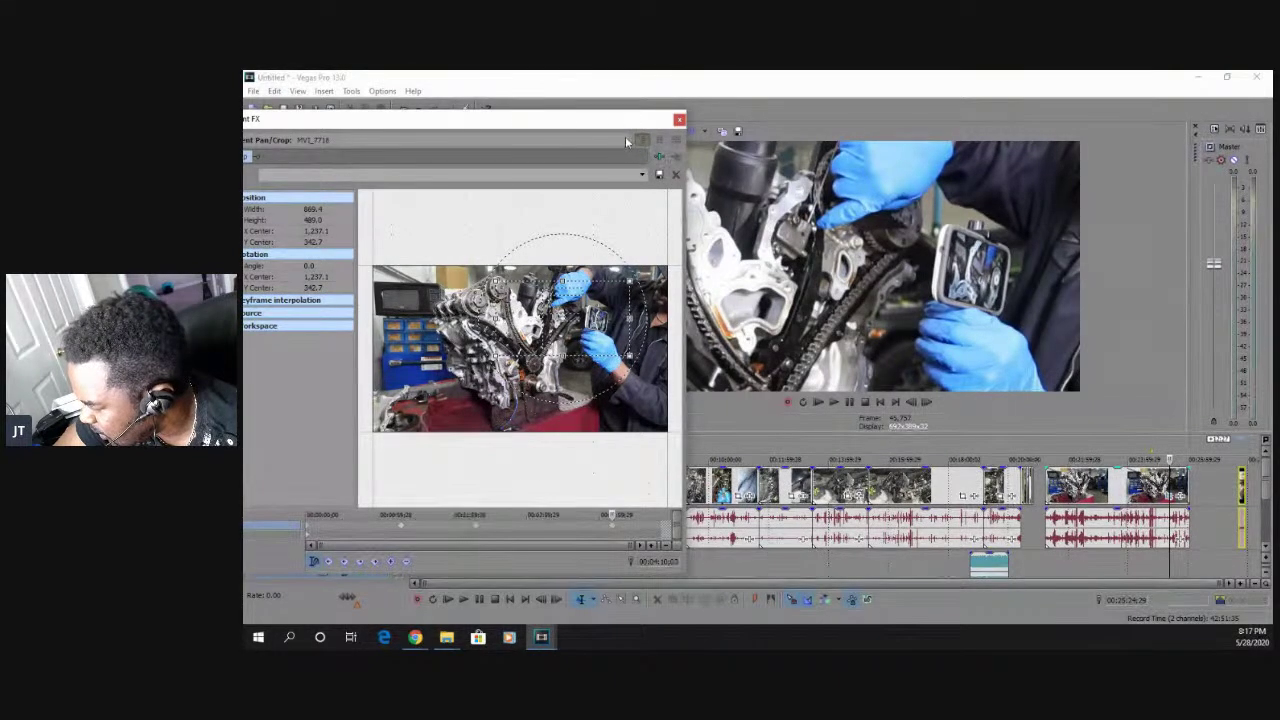
left_click_drag(603, 122, 482, 152)
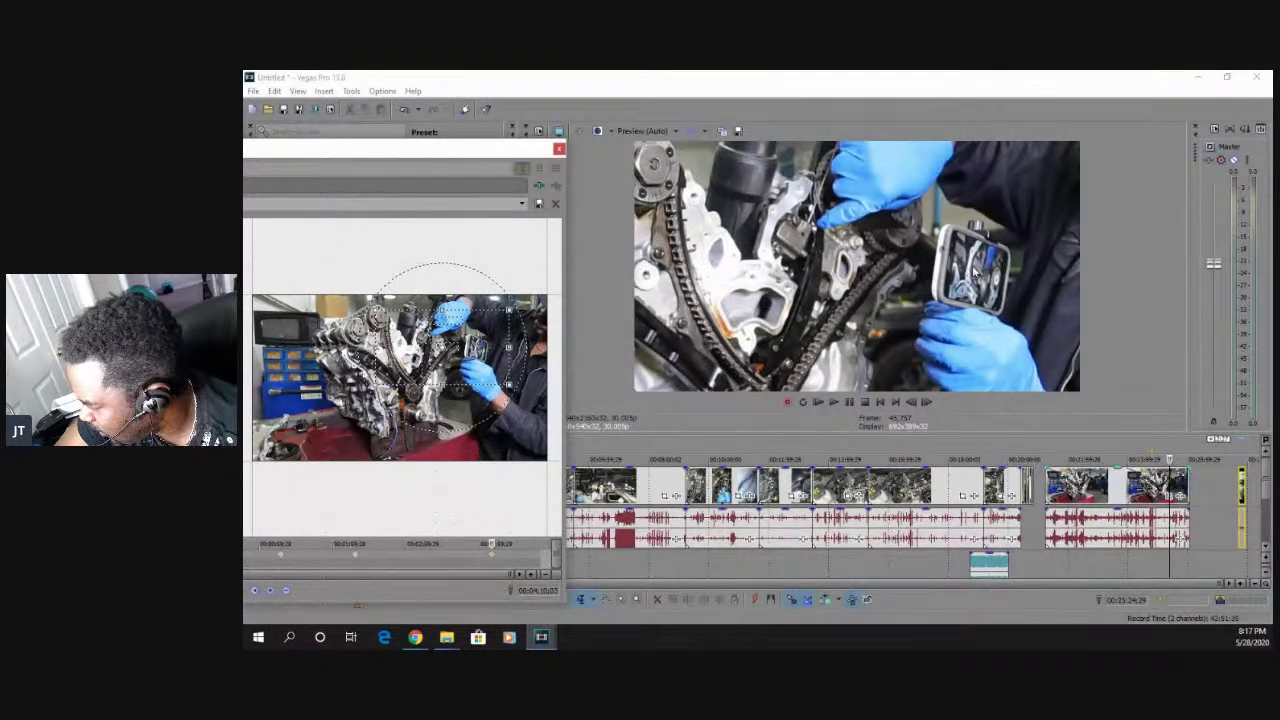
Reframe MVI_7718 at event time 03:43;02, shifting the crop towards the mechanic and slightly down to include the lower timing gears.
left_click_drag(476, 155, 606, 102)
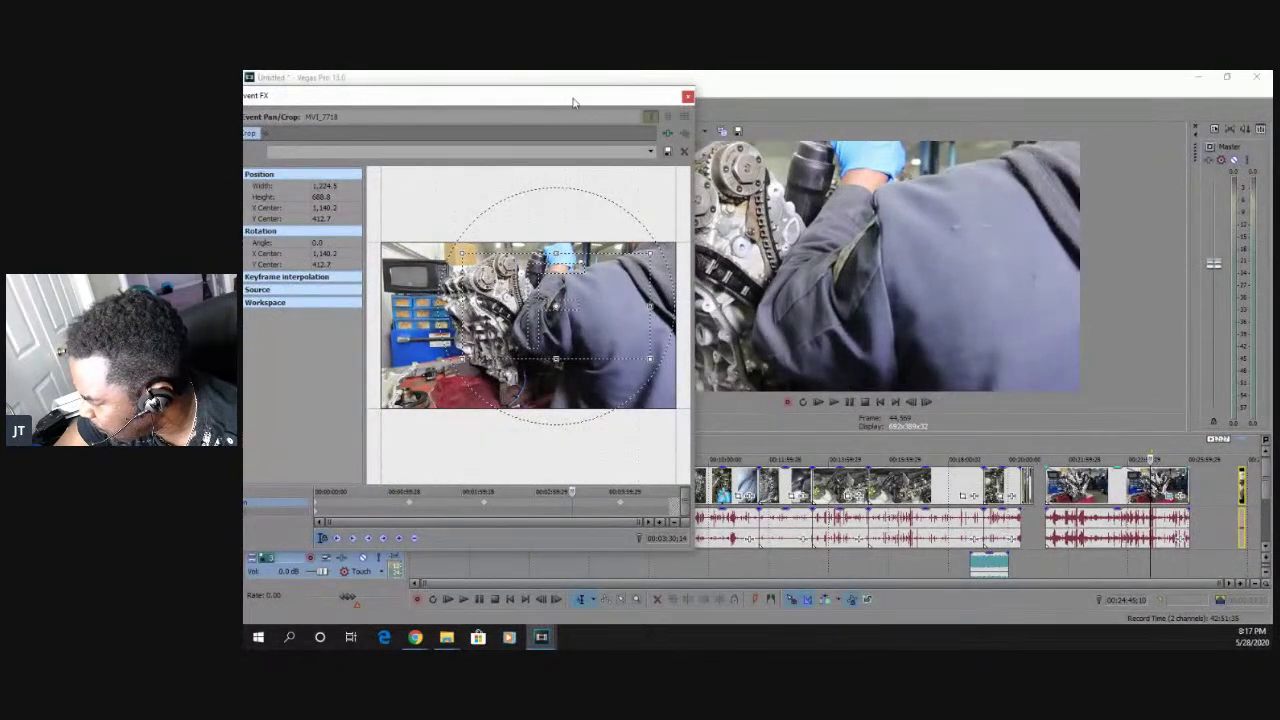
left_click_drag(574, 102, 453, 109)
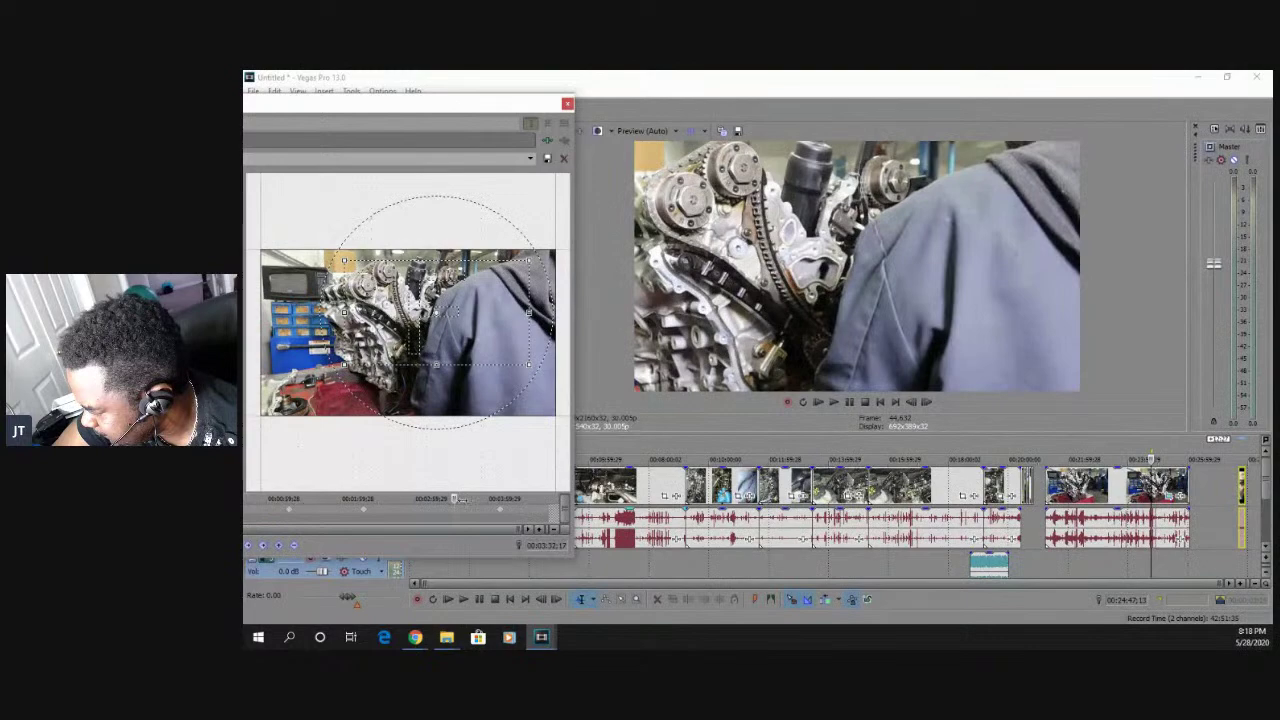
key("space")
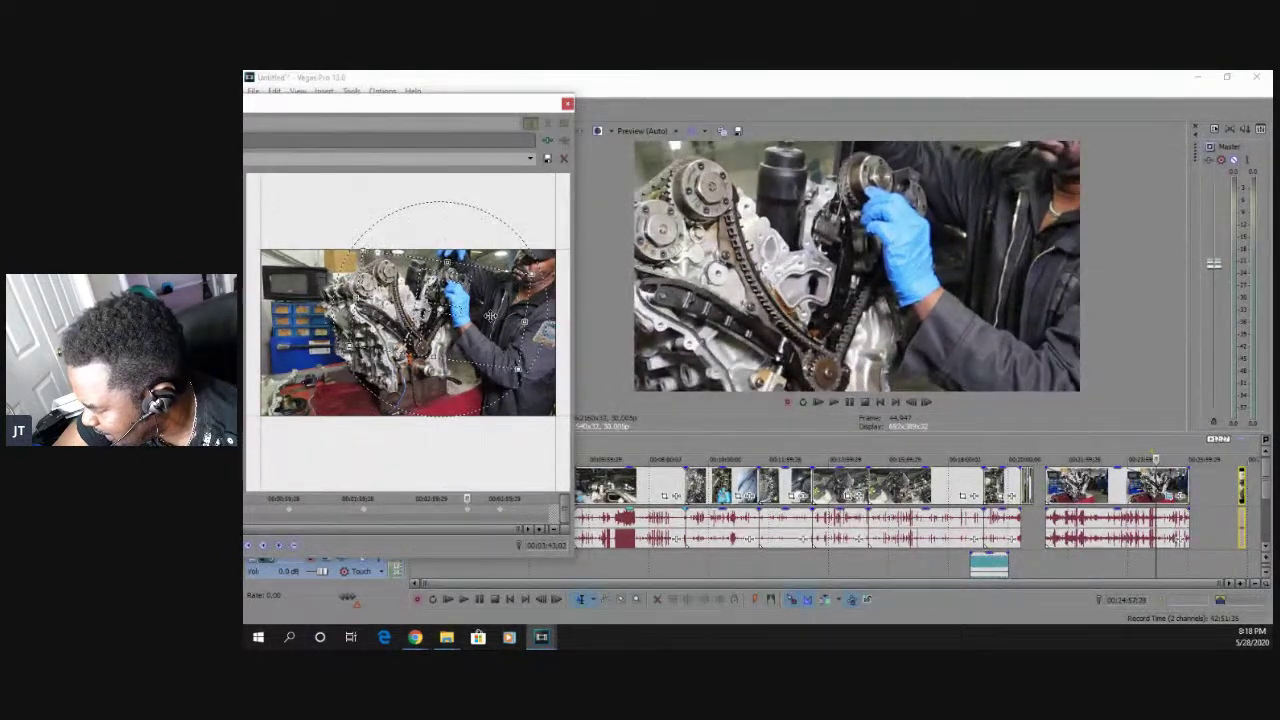
left_click_drag(481, 313, 505, 318)
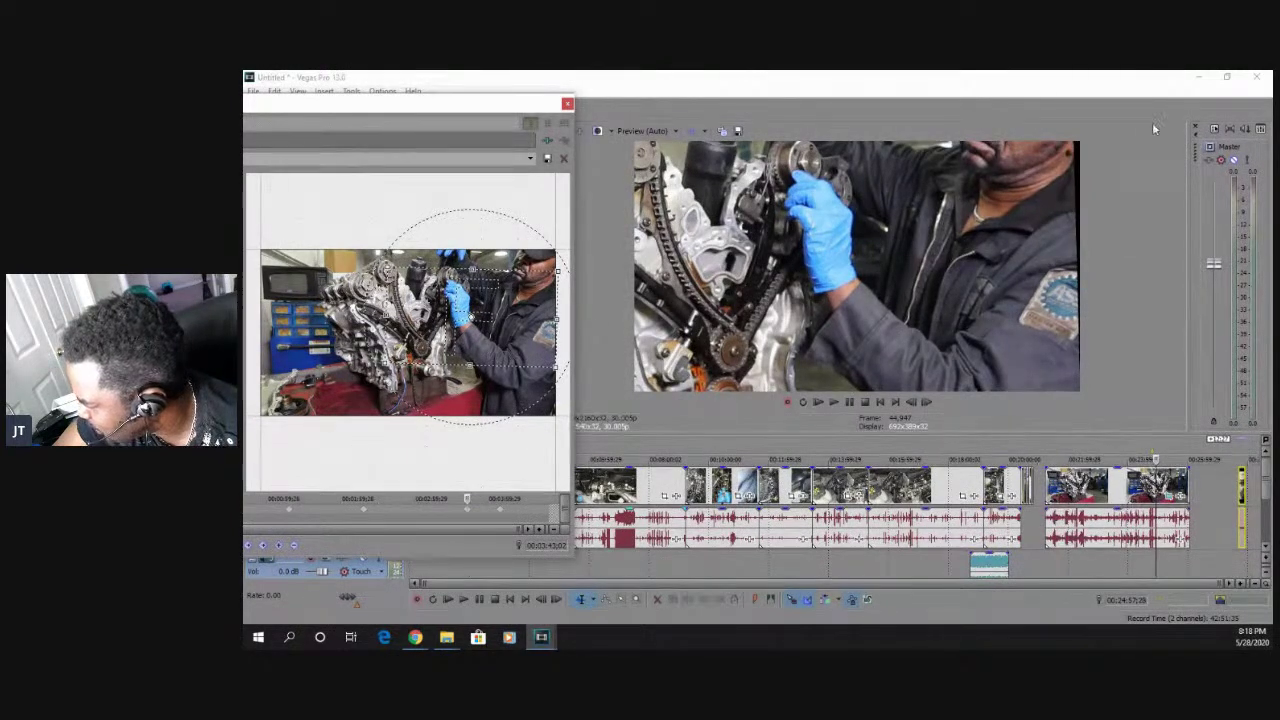
left_click_drag(478, 326, 491, 340)
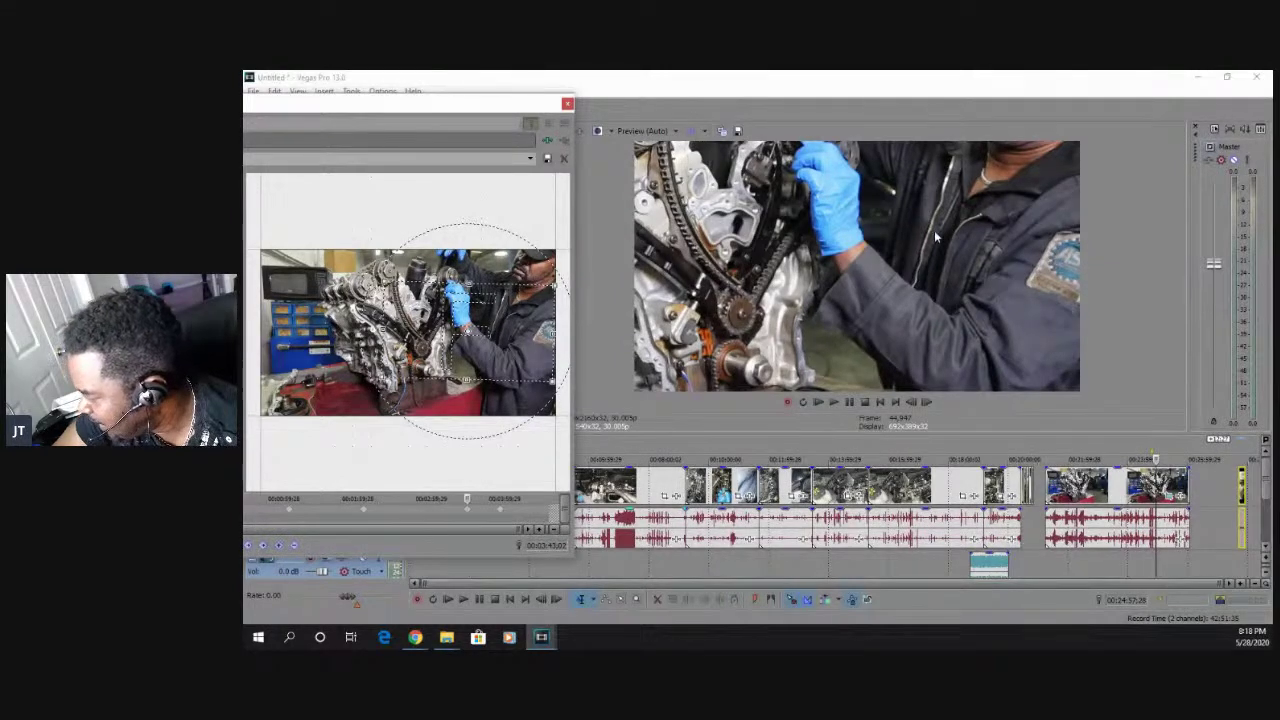
Close the Event Pan/Crop window and play back the engine footage from about 13:47.
left_click(896, 450)
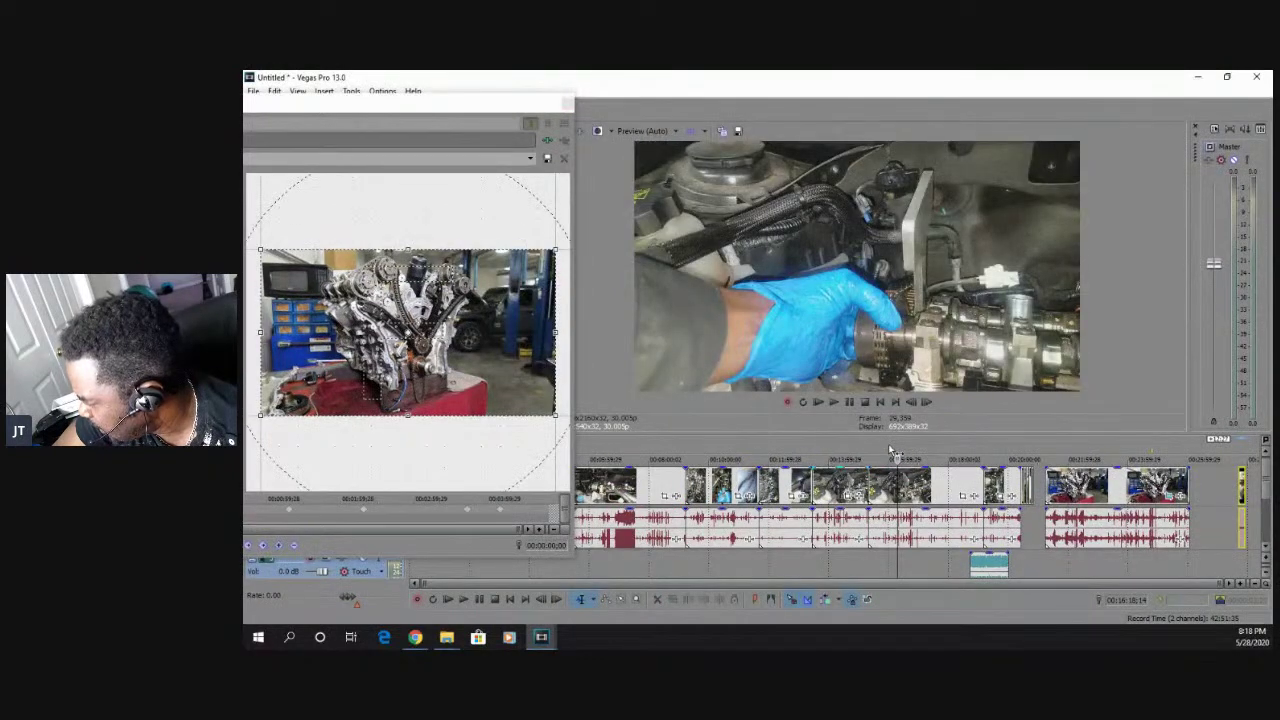
left_click(837, 452)
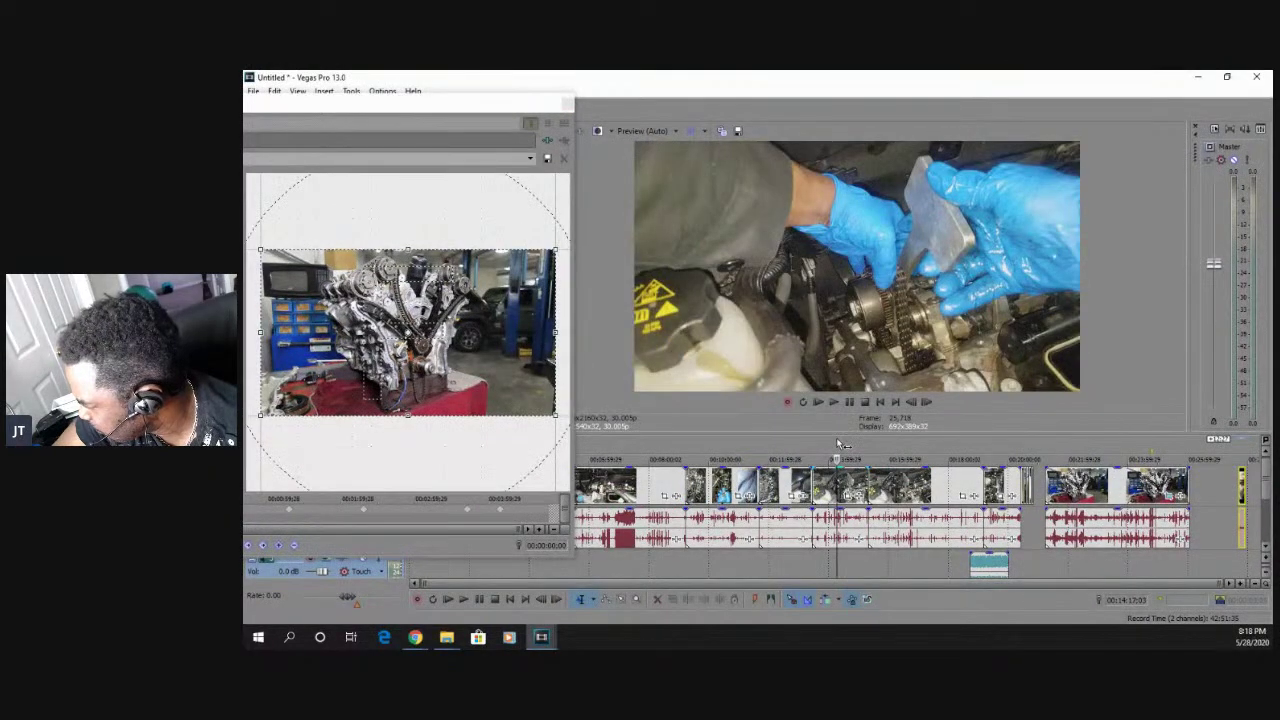
left_click(821, 452)
left_click(568, 104)
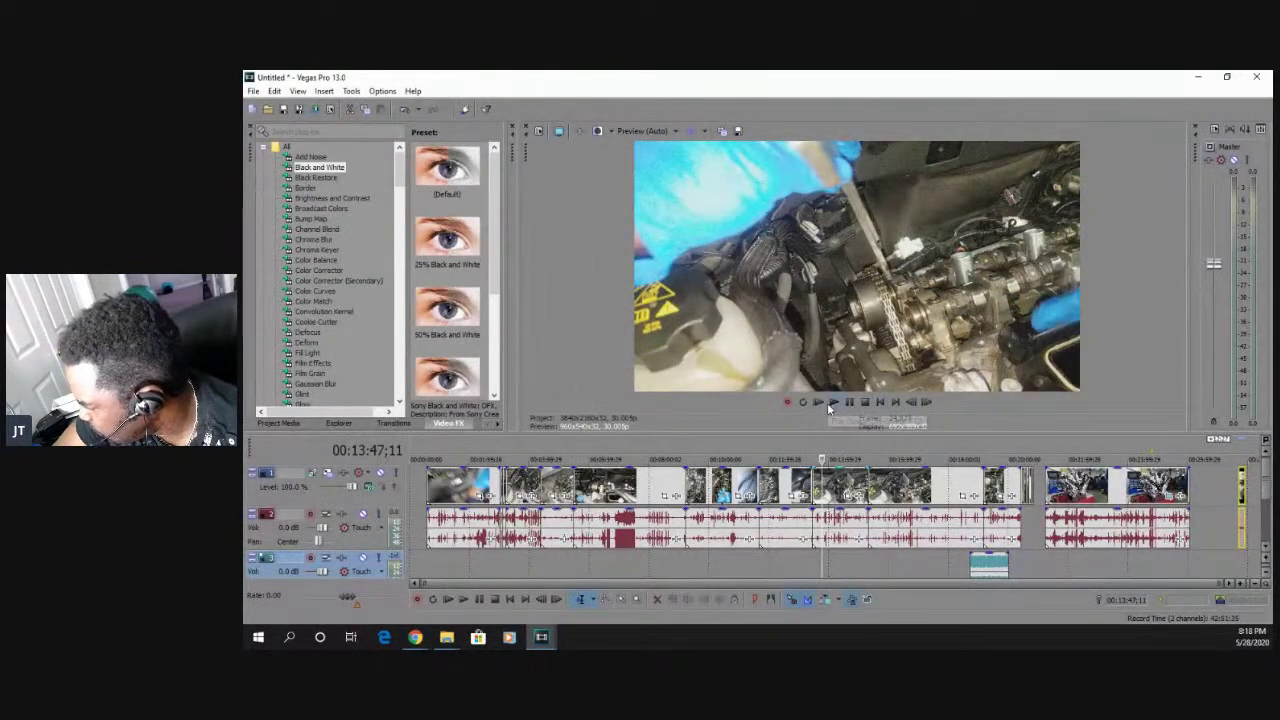
left_click(827, 403)
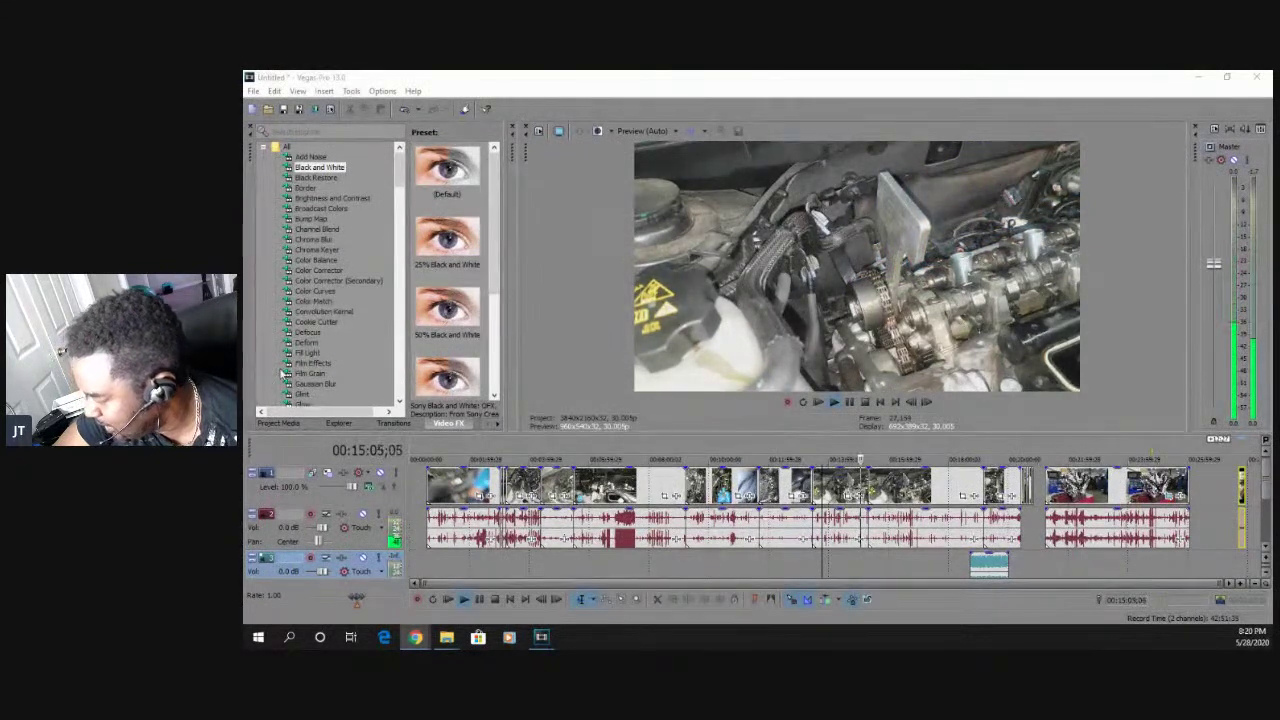
Review the footage from about 7:55 and move the clip ending before 9:14 earlier, overlapping the preceding clip by 42;15.
left_click(645, 447)
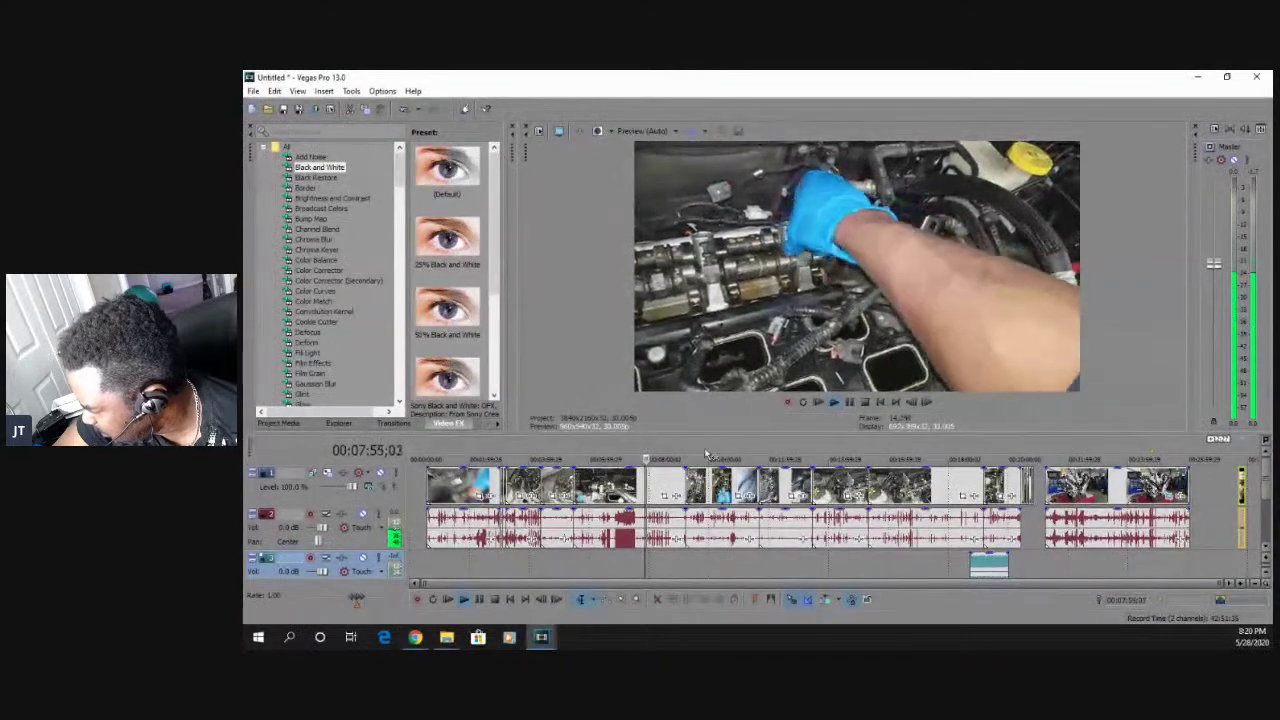
left_click(668, 447)
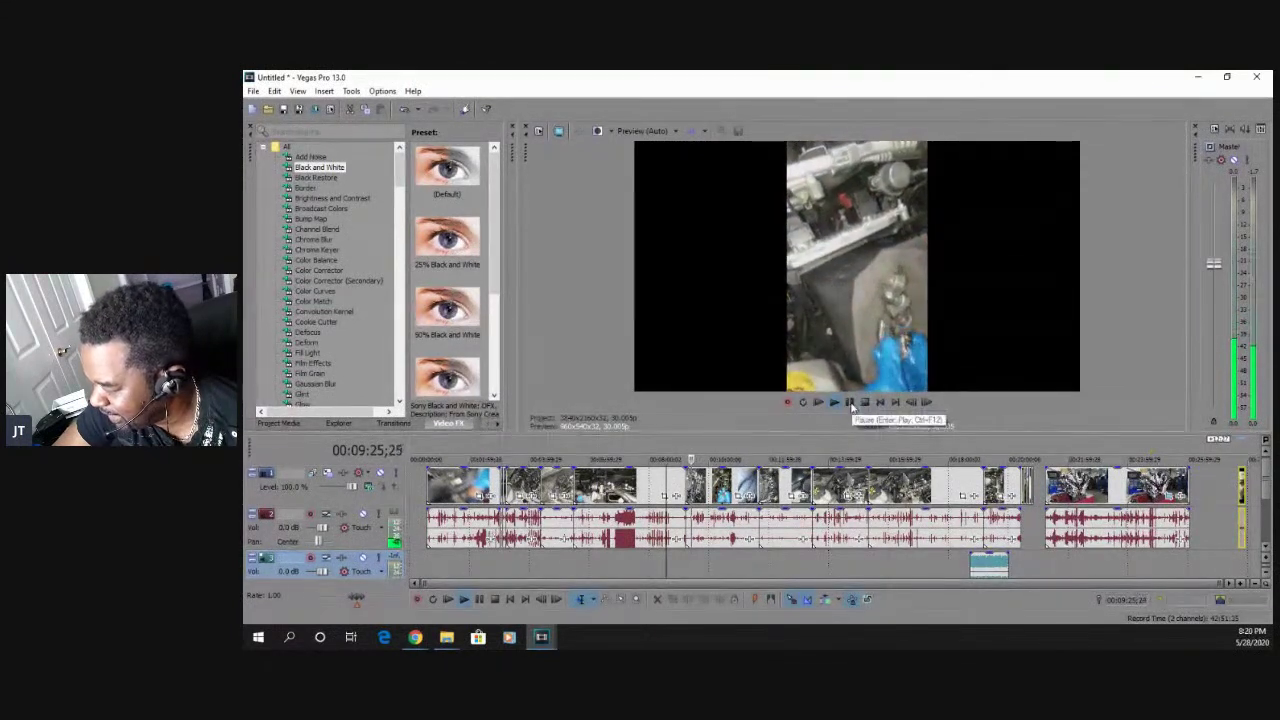
left_click_drag(629, 476, 605, 477)
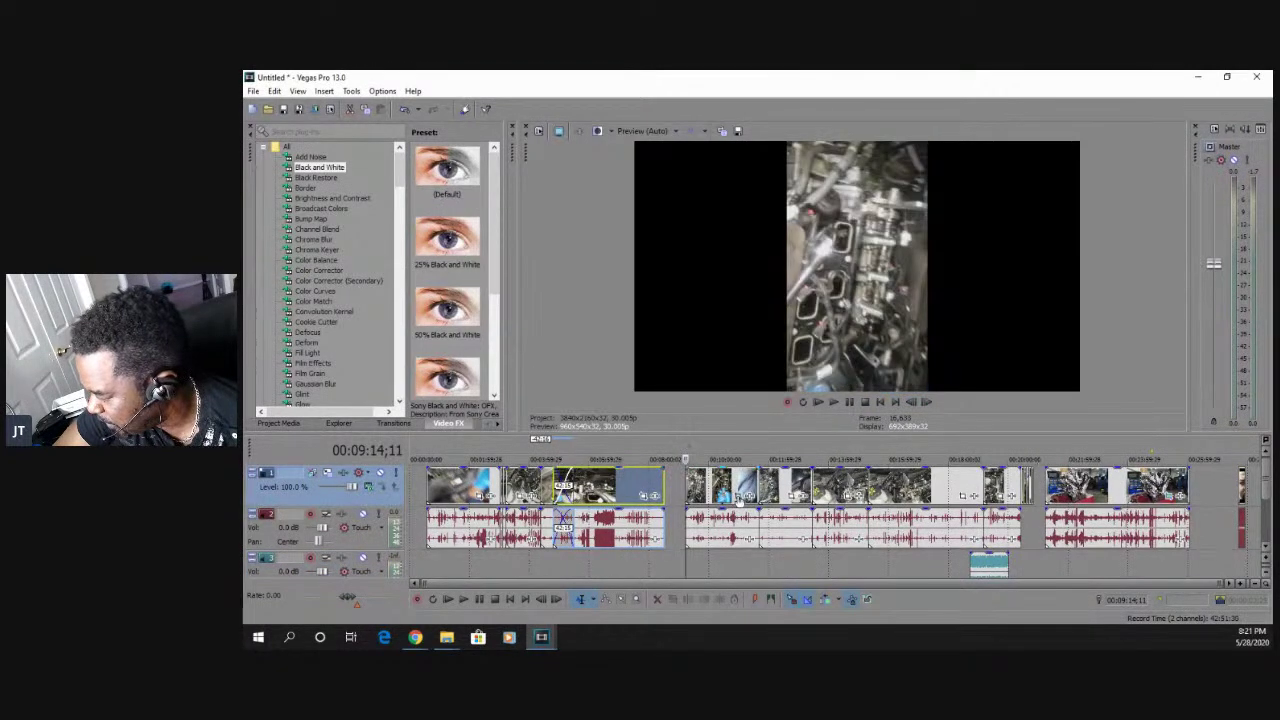
Rotate the pan/crop frame of the vertical clip at 9:14;11 by about 90 degrees and shrink it to the picture's width.
left_click_drag(694, 452, 643, 385)
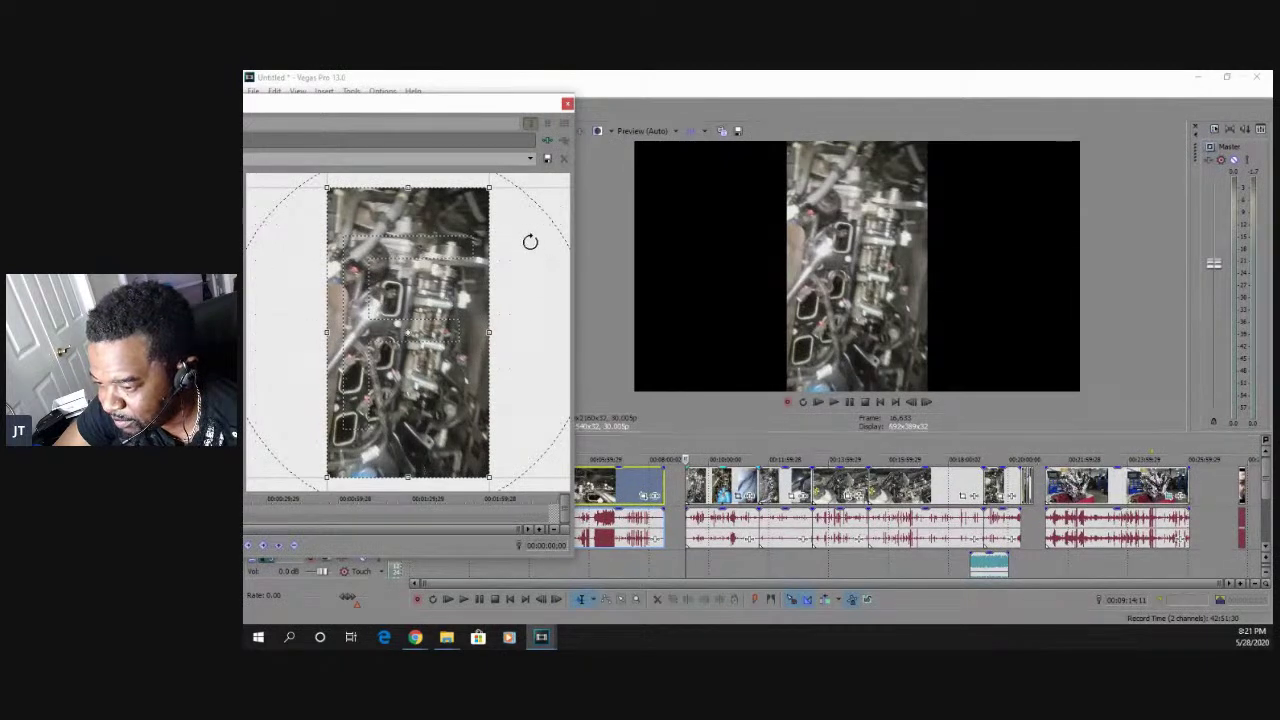
left_click_drag(520, 234, 500, 439)
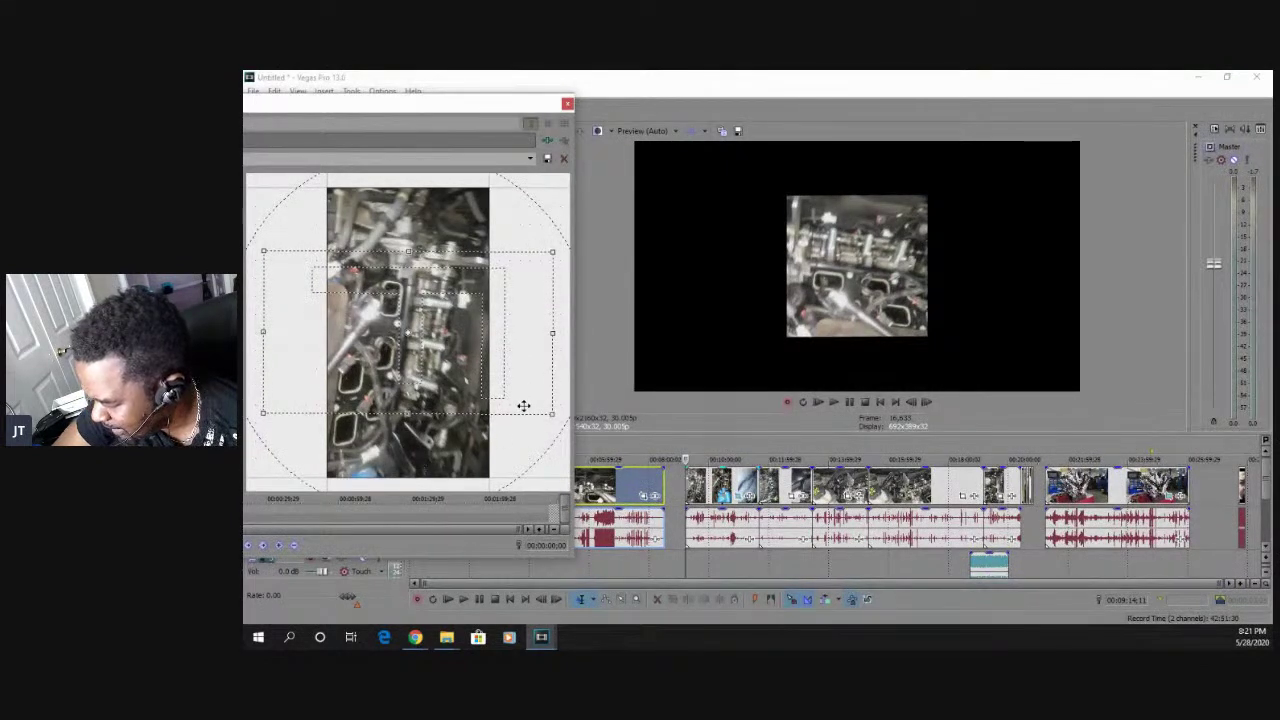
left_click_drag(551, 417, 487, 418)
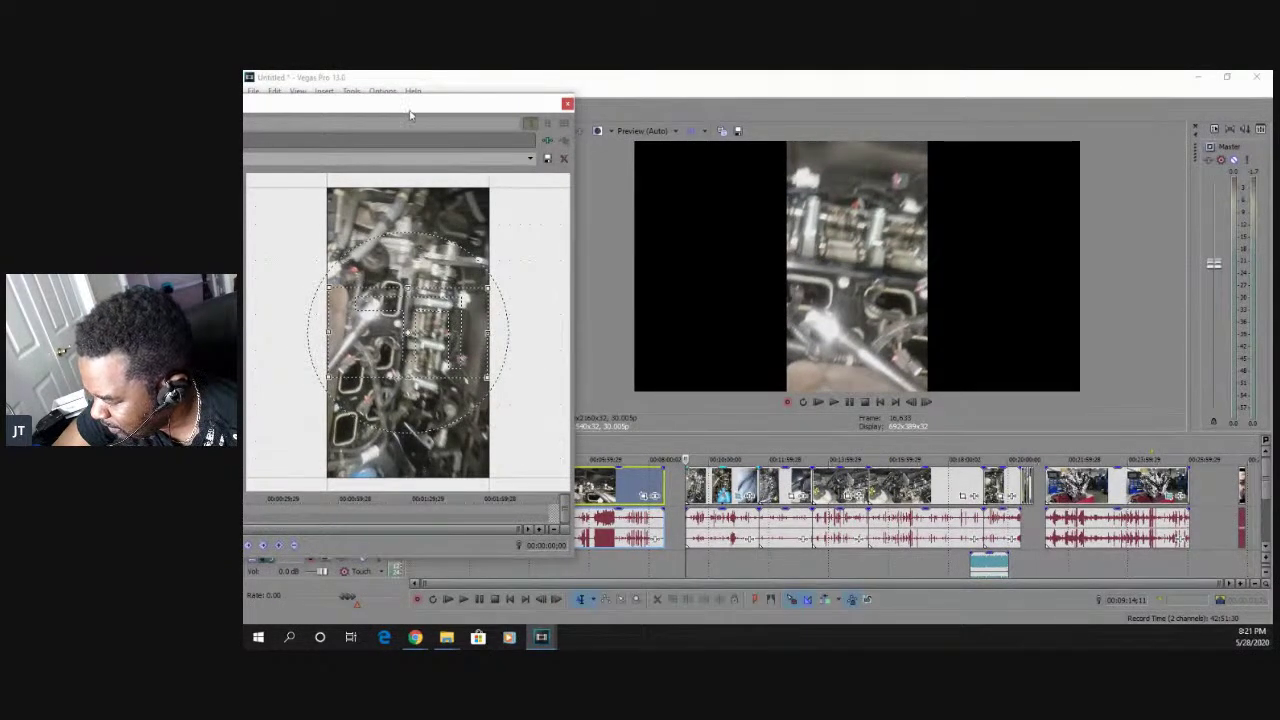
Stretch the rotated crop frame along the vertical clip's full length, to about 3,842 wide, so the picture fills the preview.
left_click_drag(410, 111, 519, 119)
left_click_drag(625, 145, 588, 145)
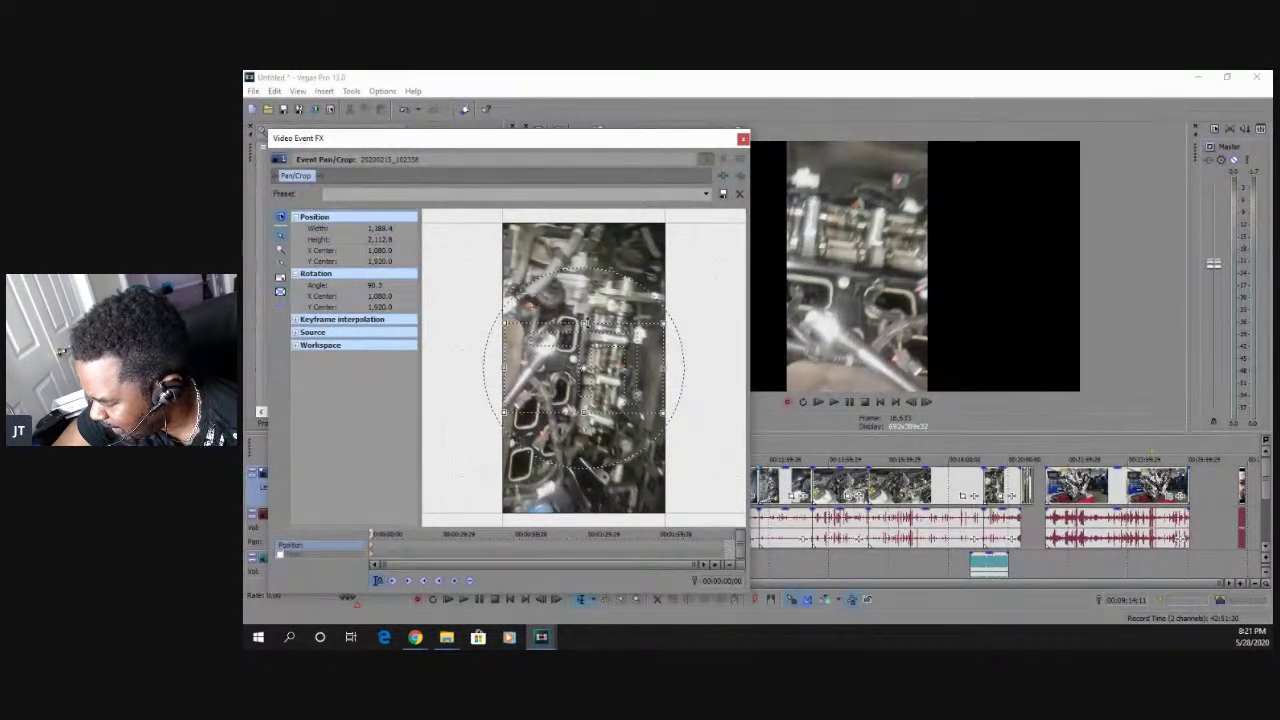
left_click_drag(583, 322, 608, 223)
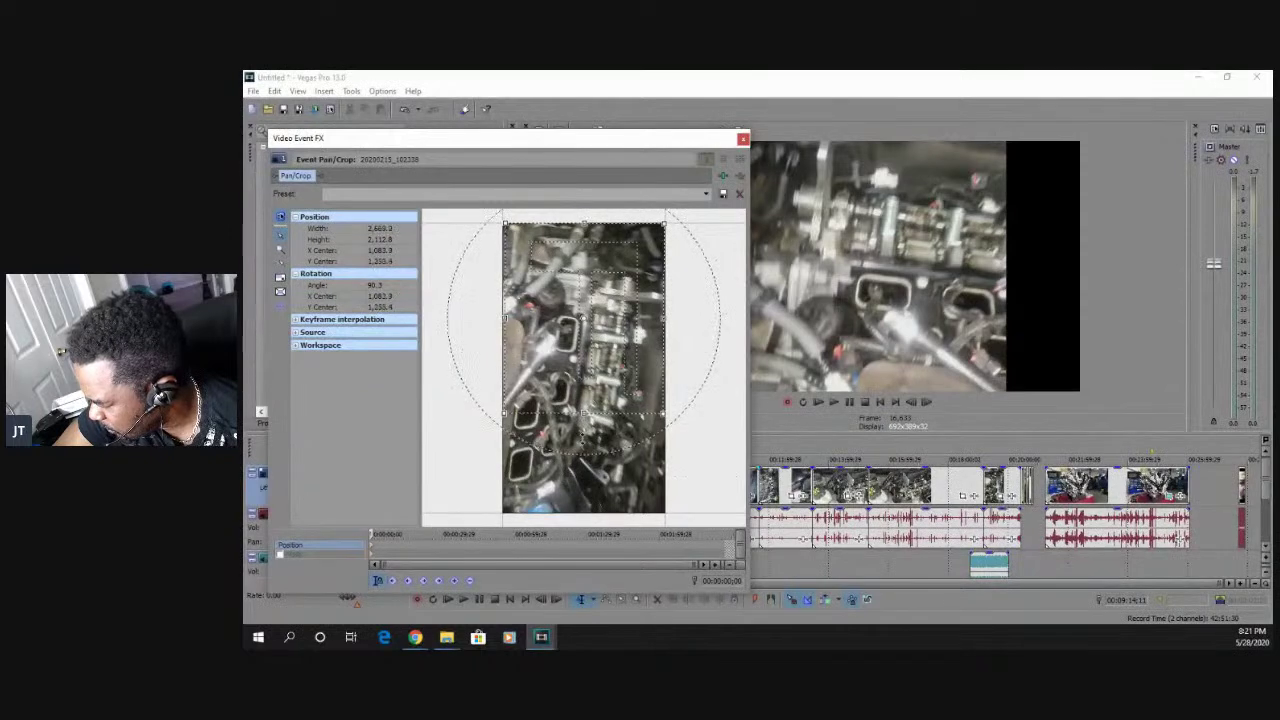
left_click_drag(650, 480, 657, 400)
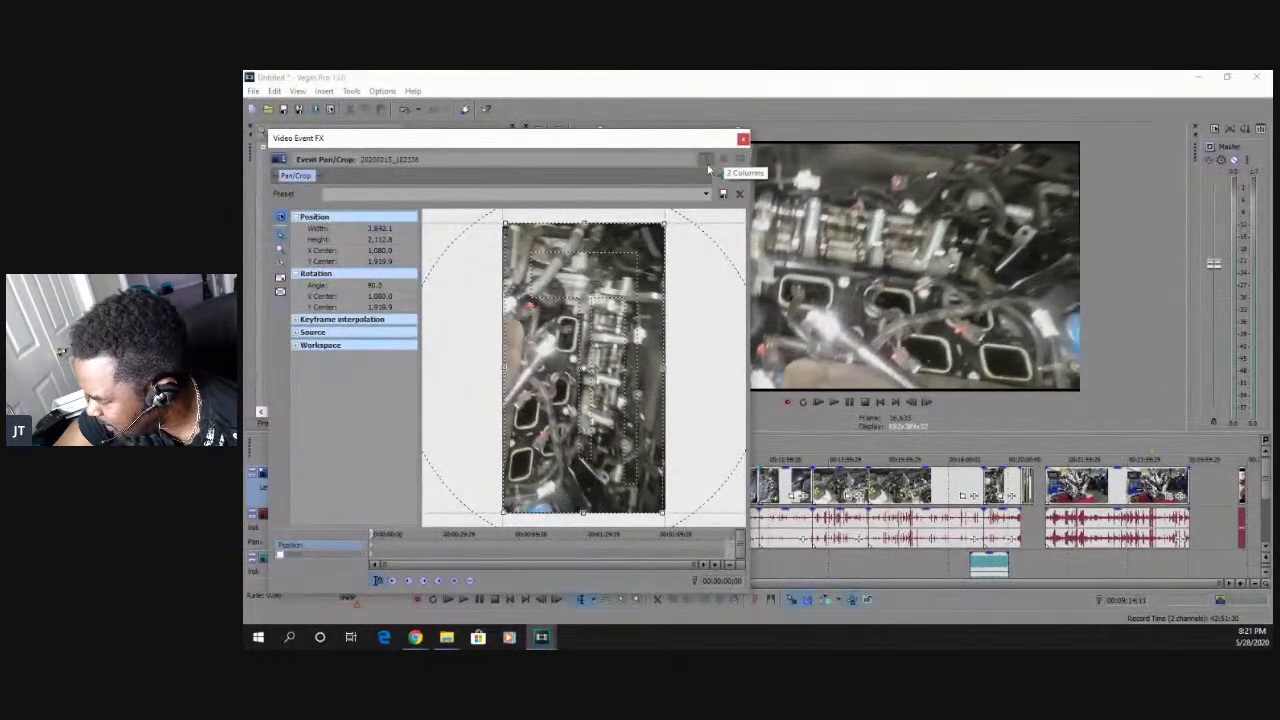
left_click_drag(698, 141, 536, 146)
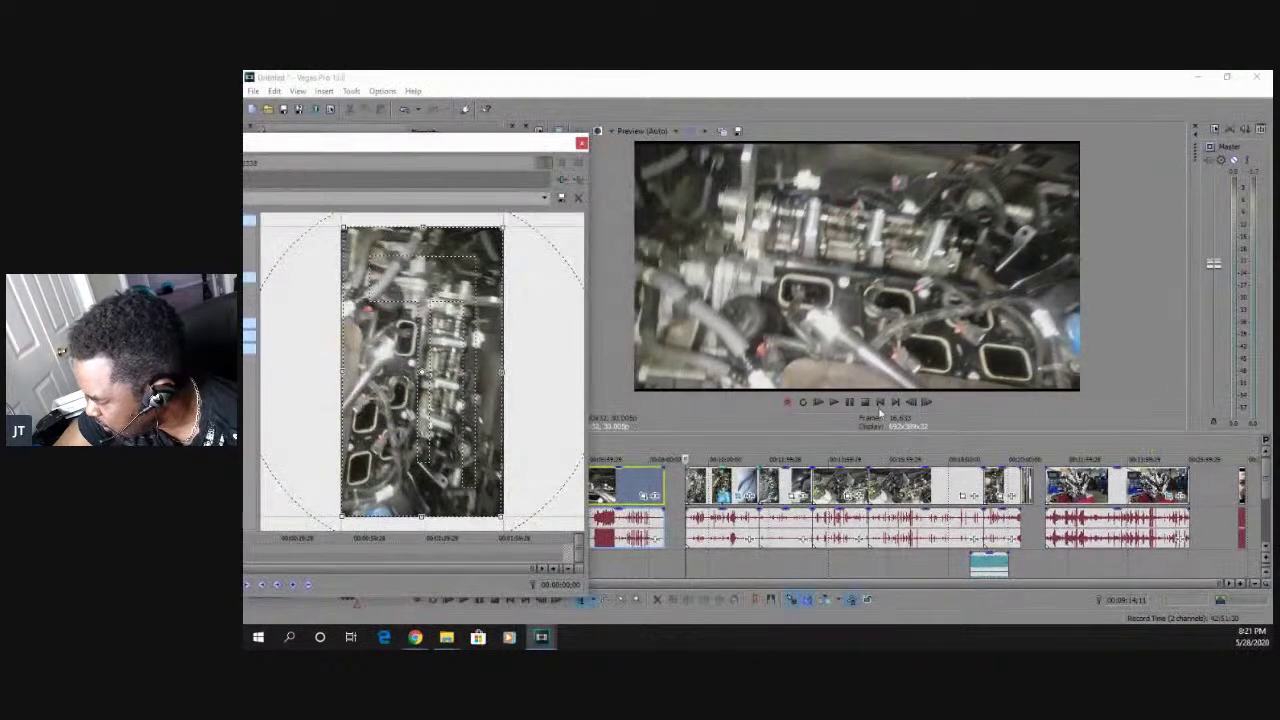
Play back the rotated clip, close the Event Pan/Crop window, and review the engine-stand clip up to about 22:56.
left_click(832, 402)
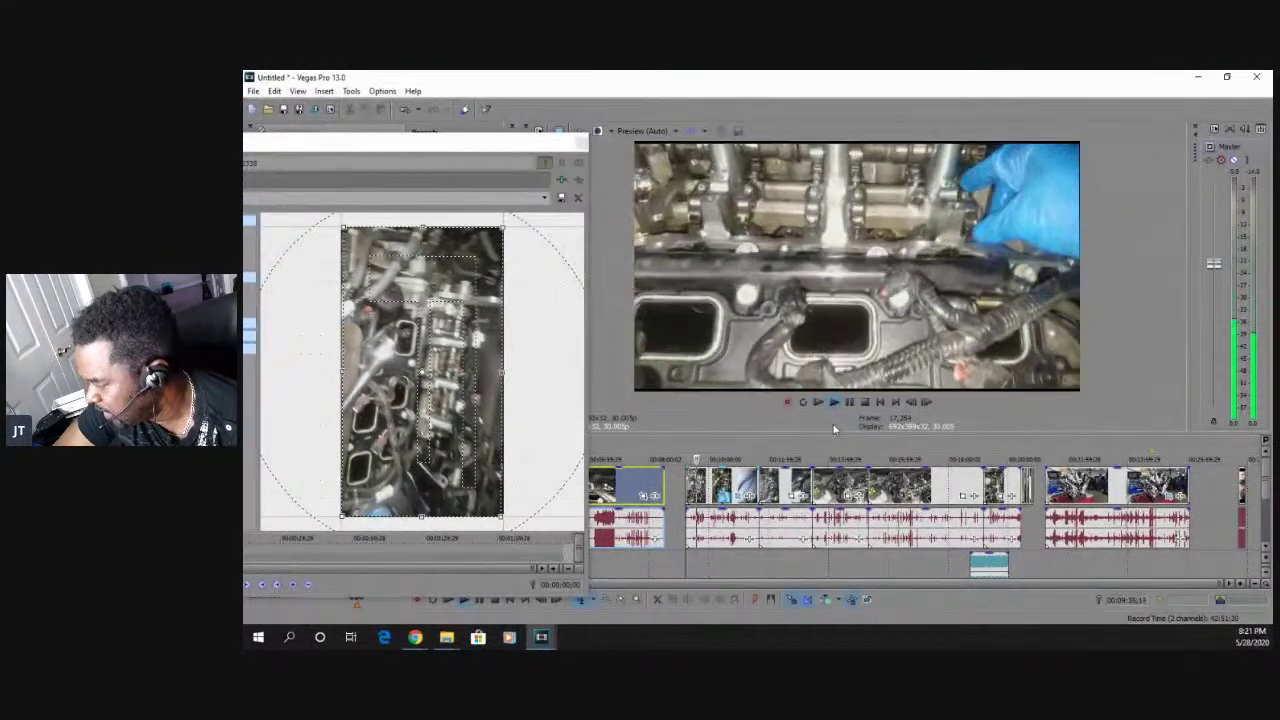
left_click(1071, 449)
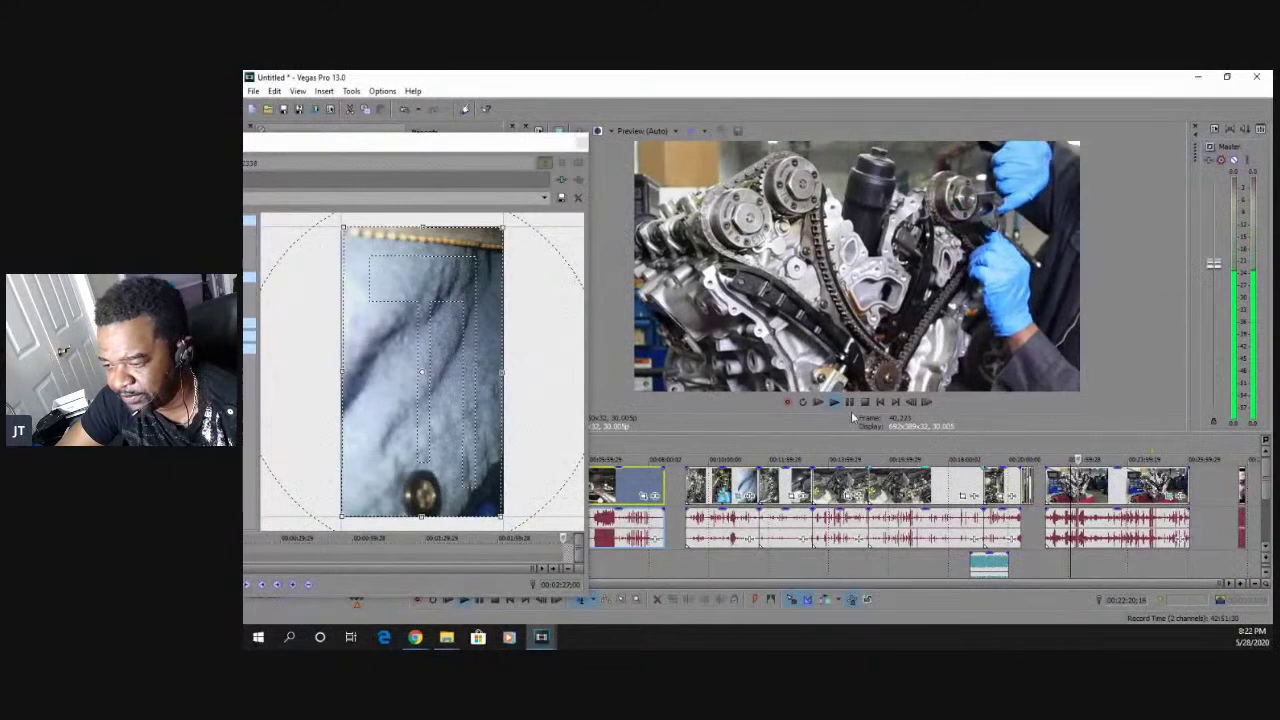
left_click(581, 143)
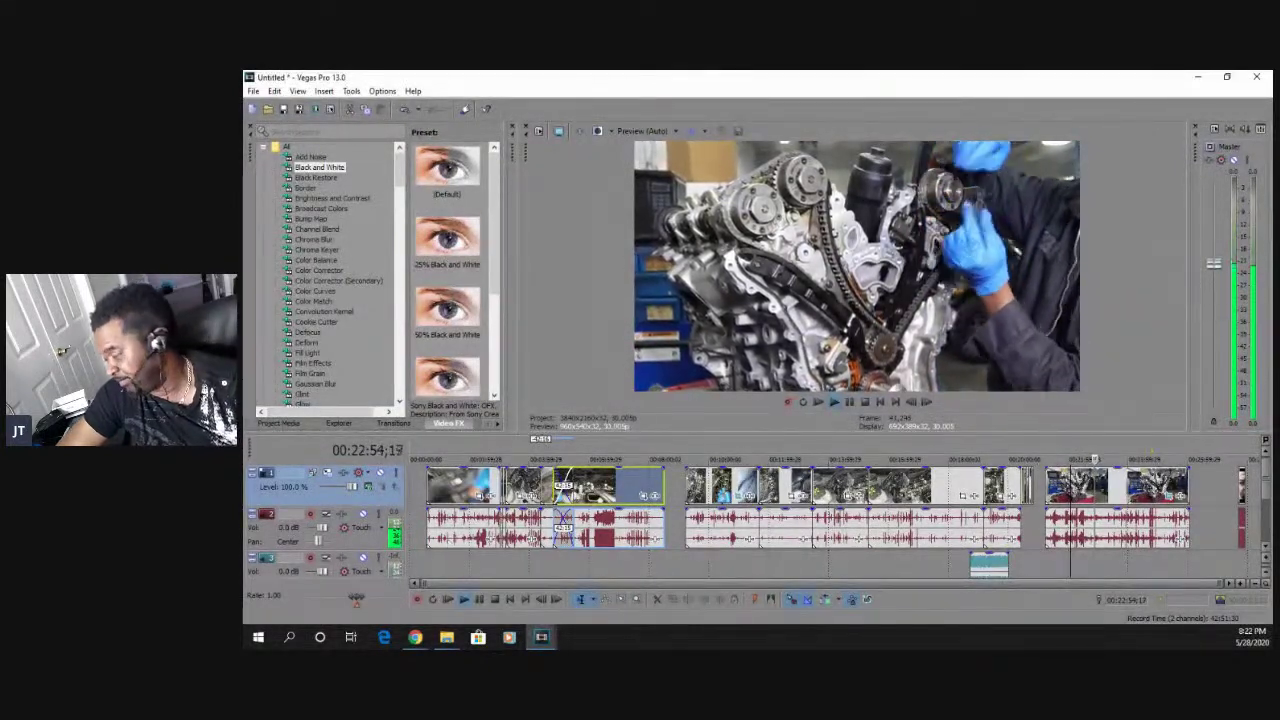
left_click(848, 401)
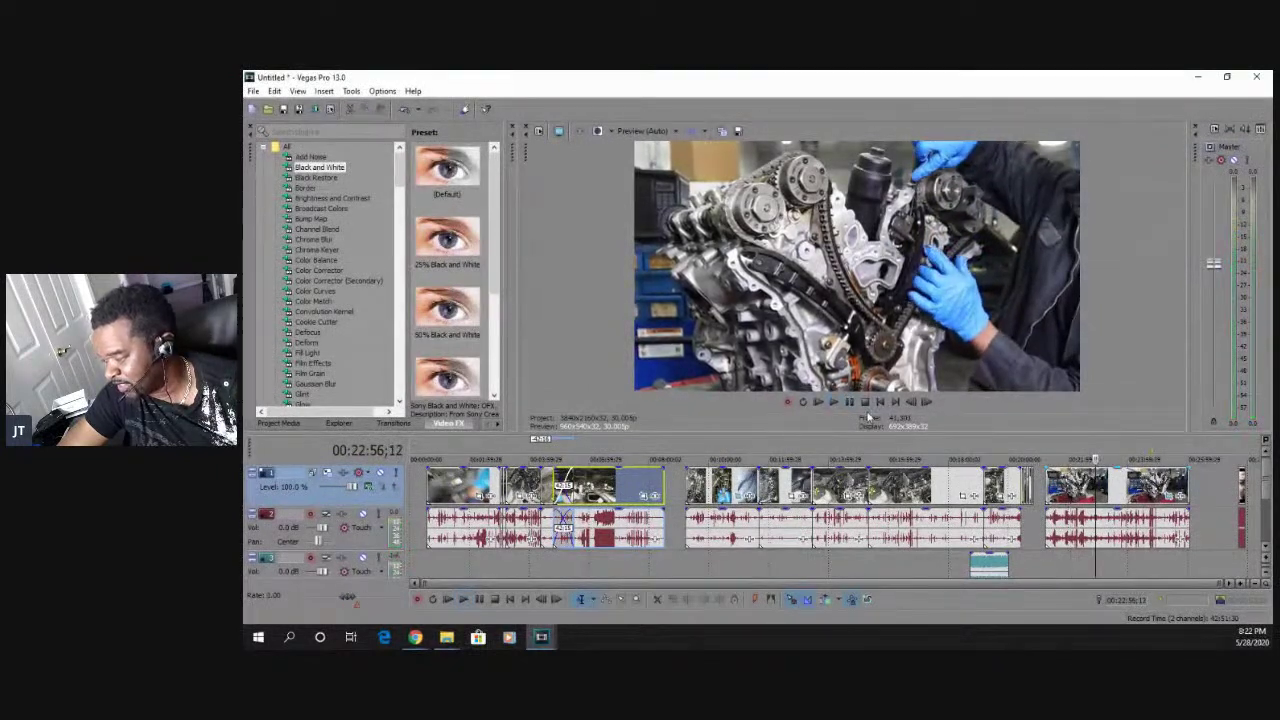